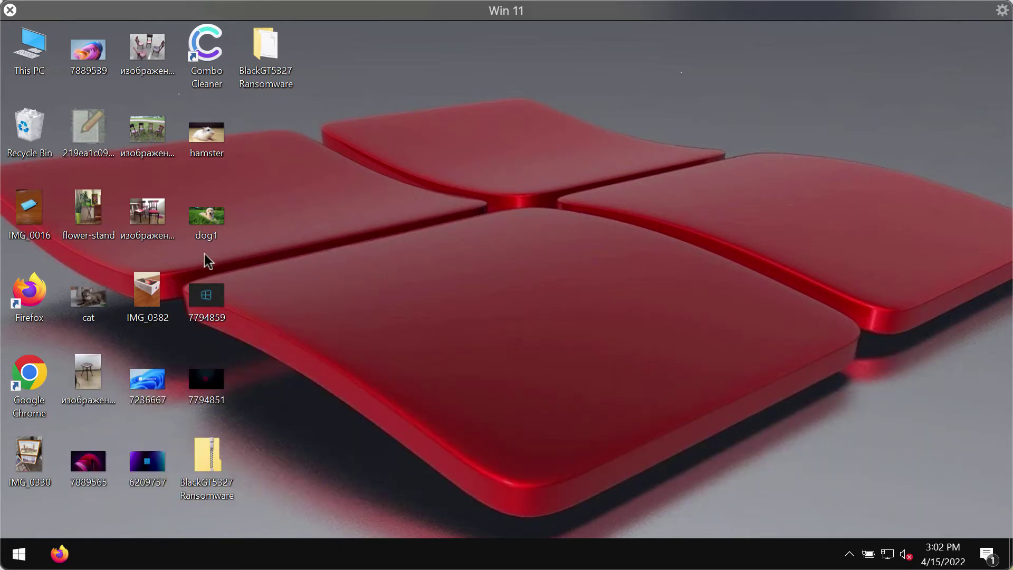
- View the chairs and cat photos in Photo Viewer, ending on the dark Windows-logo image
double_click(149, 130)
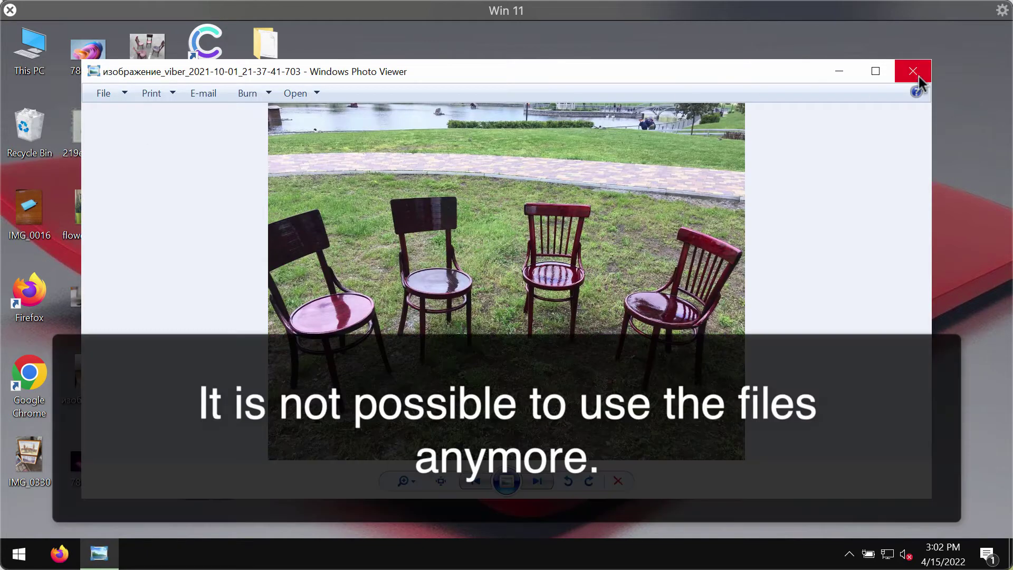
click(915, 71)
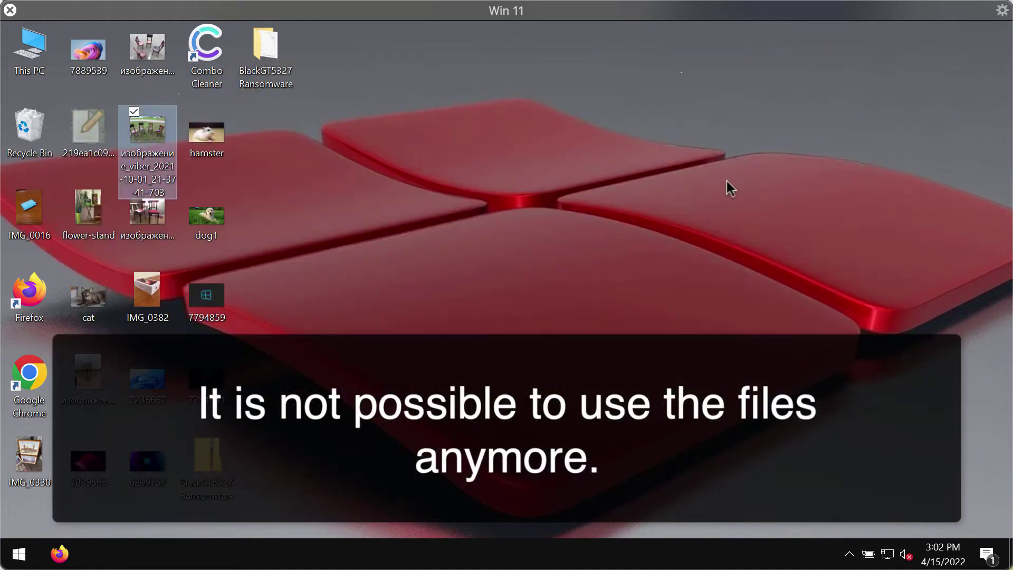
double_click(150, 132)
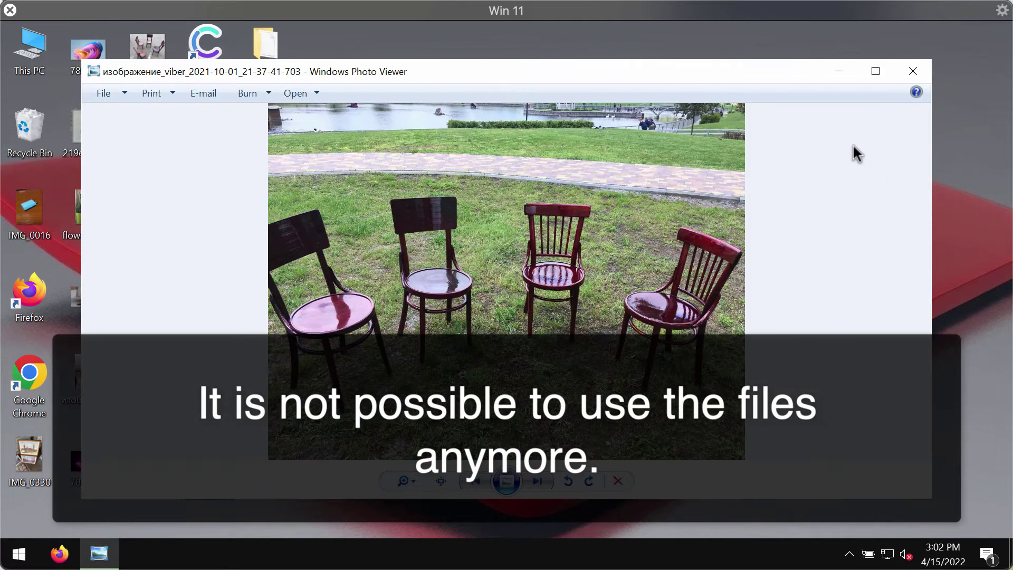
click(912, 72)
double_click(148, 52)
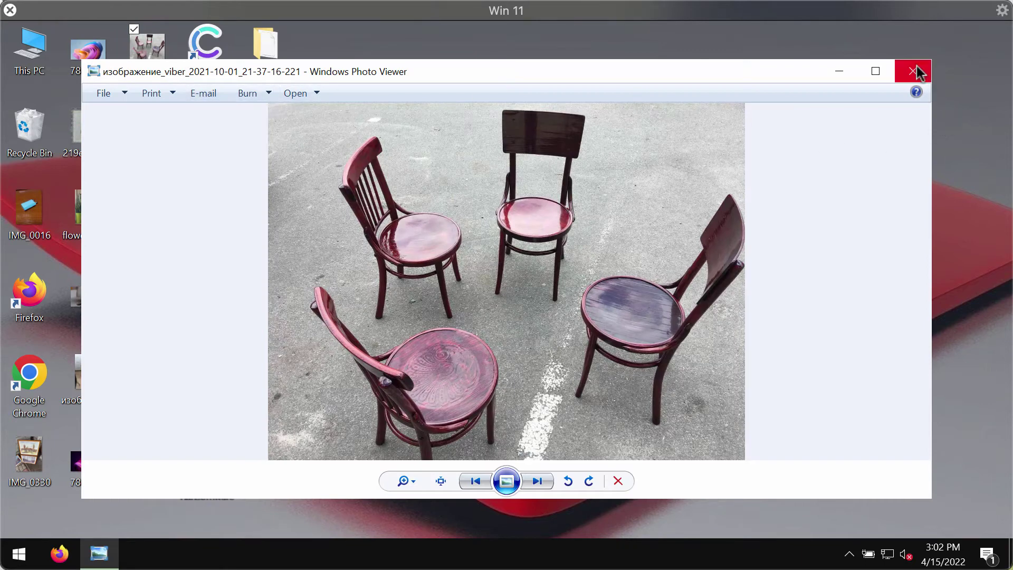
click(912, 71)
double_click(89, 301)
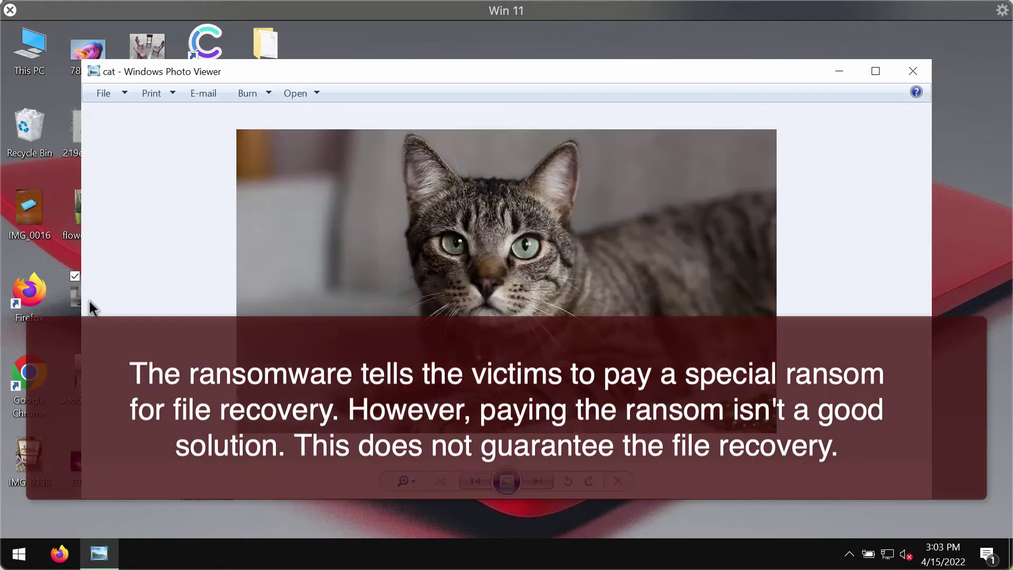
click(912, 71)
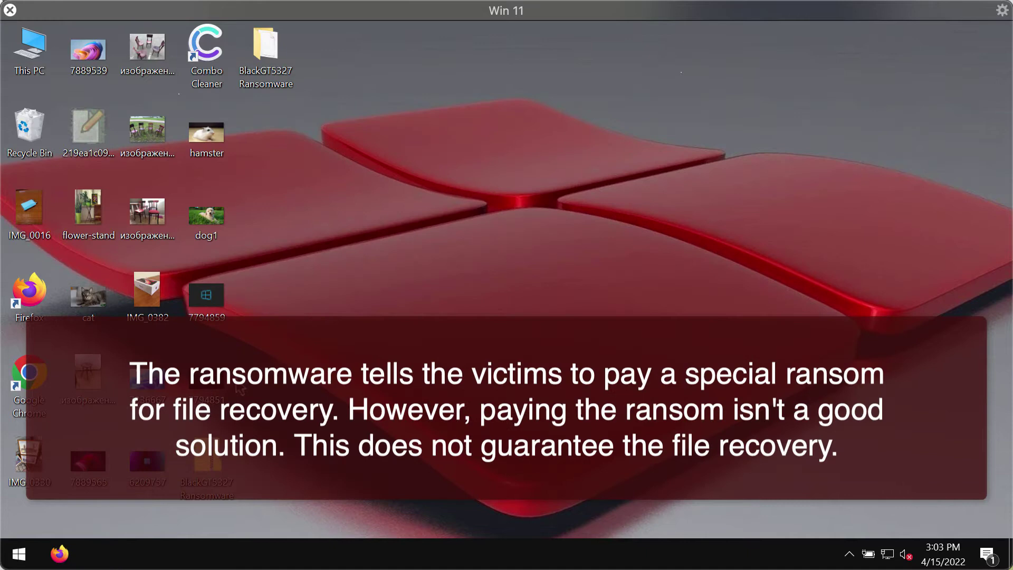
double_click(205, 295)
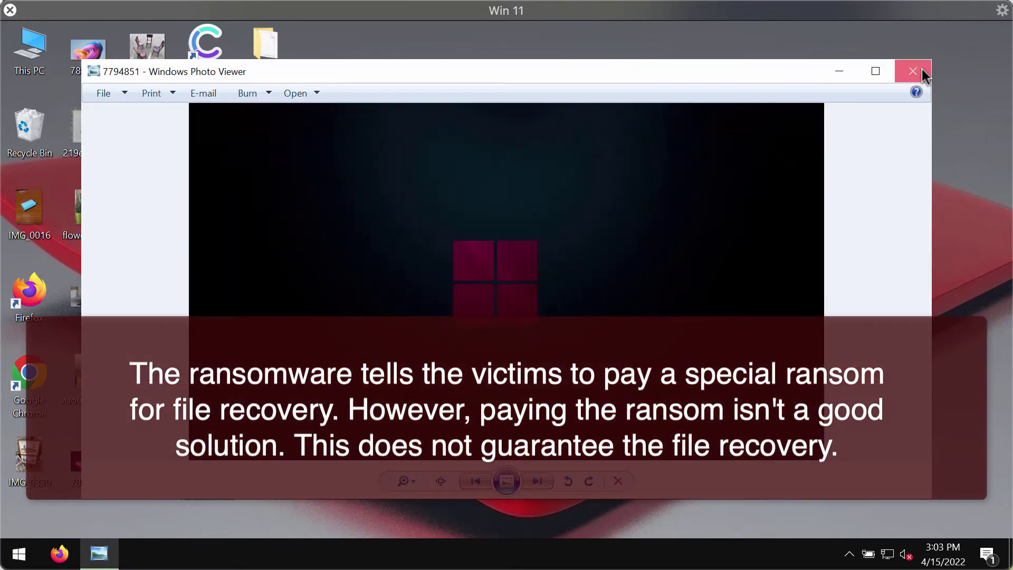
click(913, 71)
click(282, 71)
double_click(281, 71)
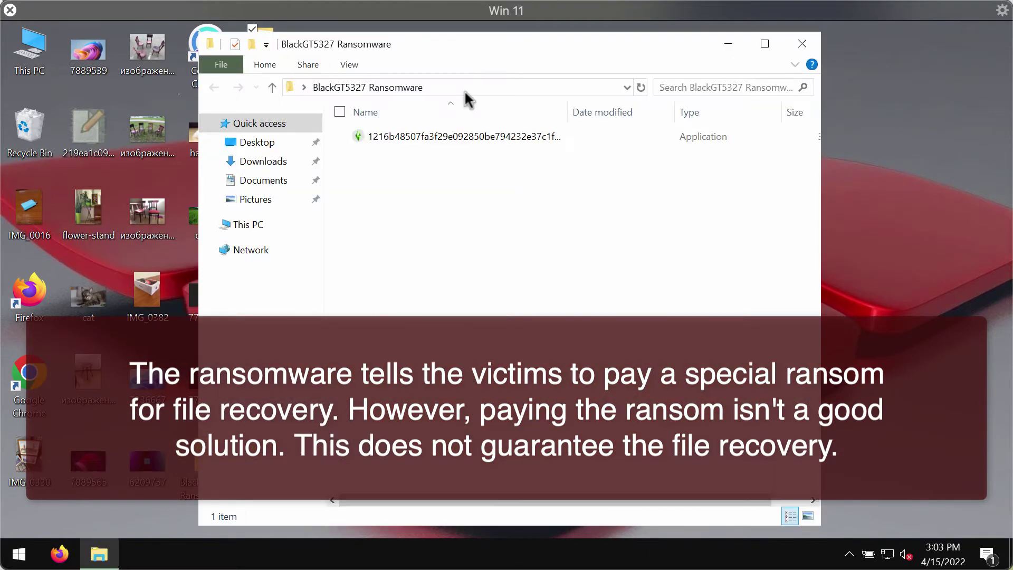
click(497, 137)
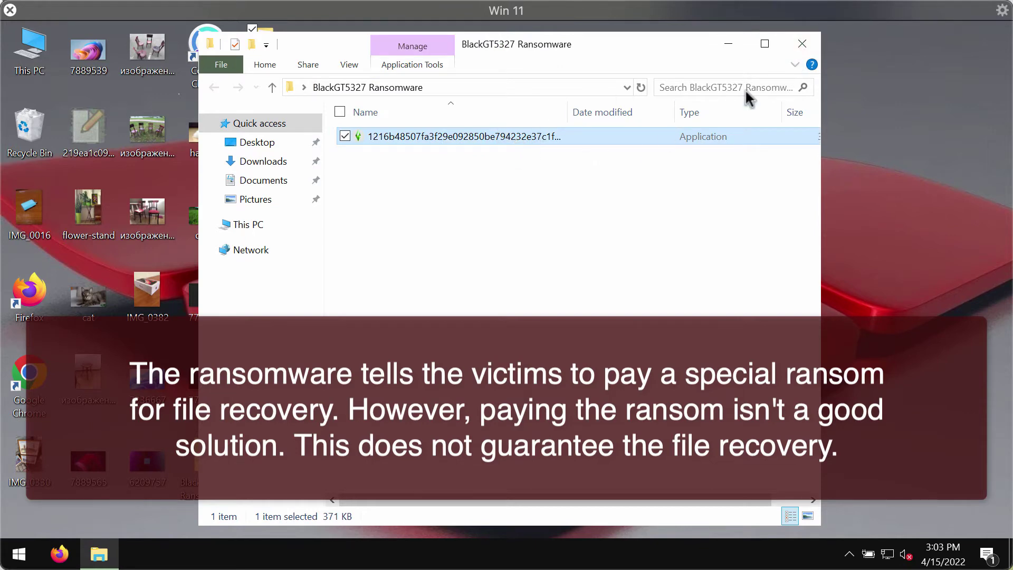
click(801, 43)
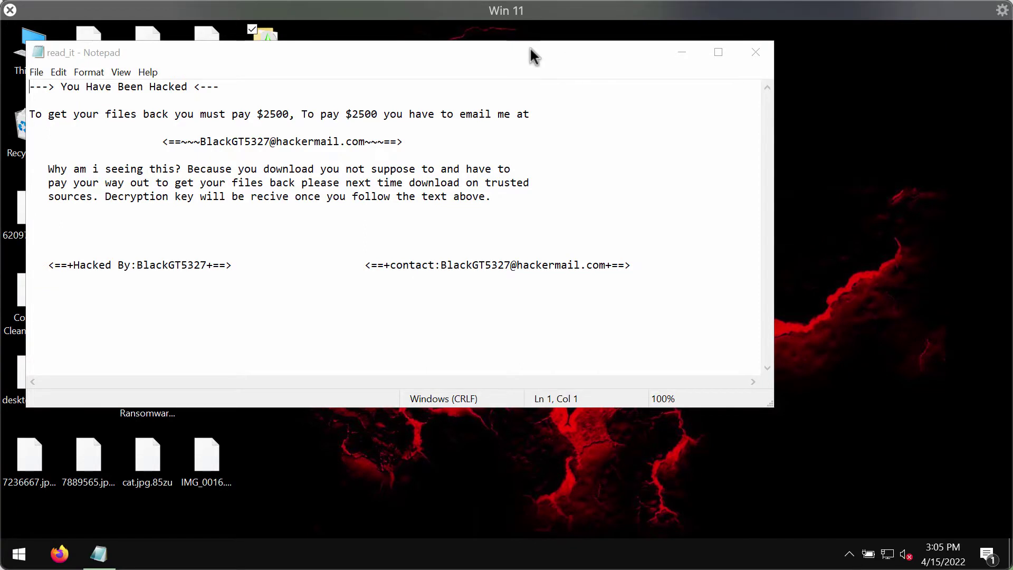
- Move the ransom note window aside and select the Firefox and IMG_0330 desktop icons
drag(531, 47, 686, 173)
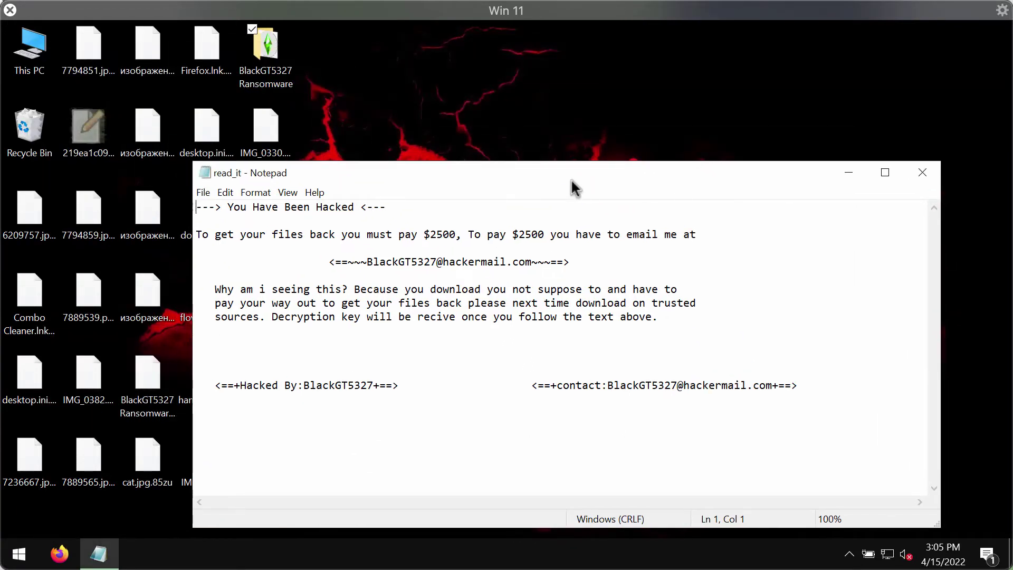
click(202, 74)
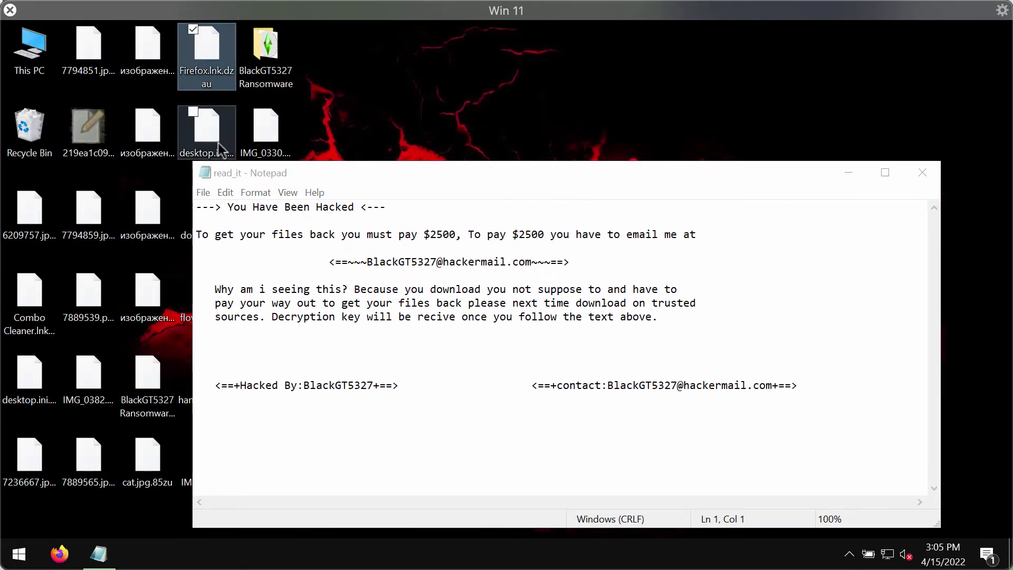
click(266, 135)
drag(332, 179, 335, 202)
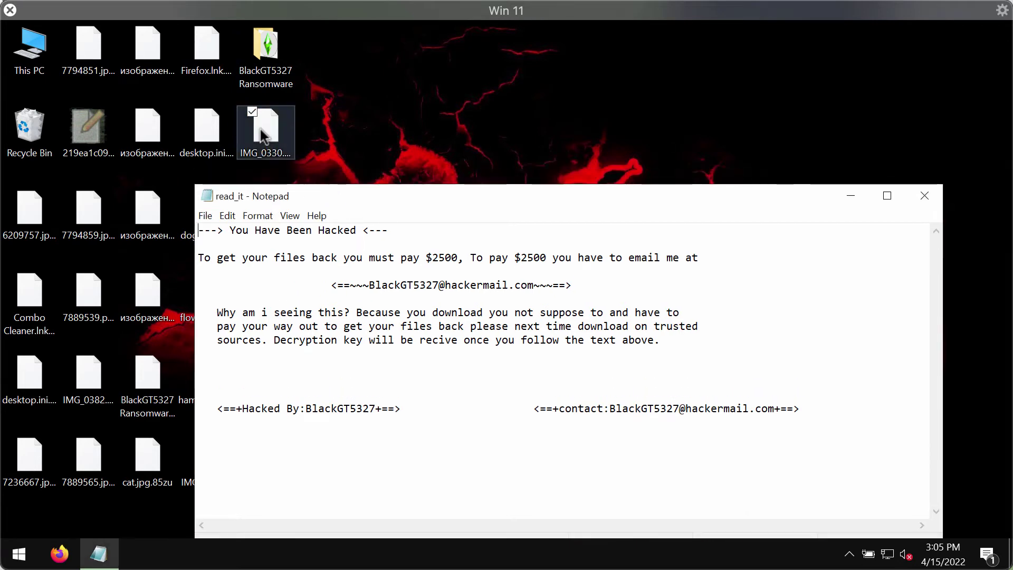
click(269, 137)
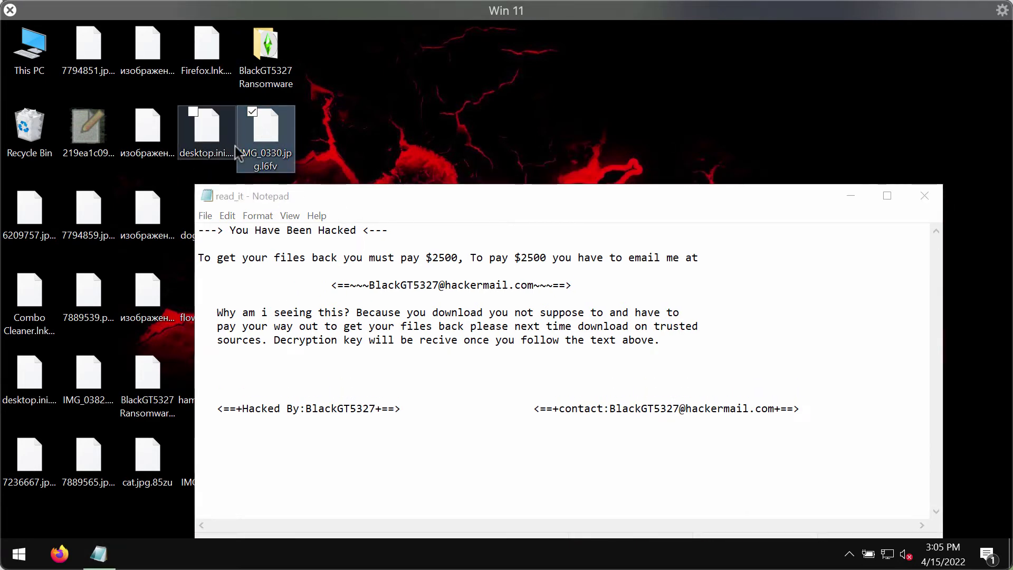
- Try opening encrypted desktop.ini.mnx8, dismiss the can't-open warning, and reposition the ransom note
click(204, 145)
double_click(205, 145)
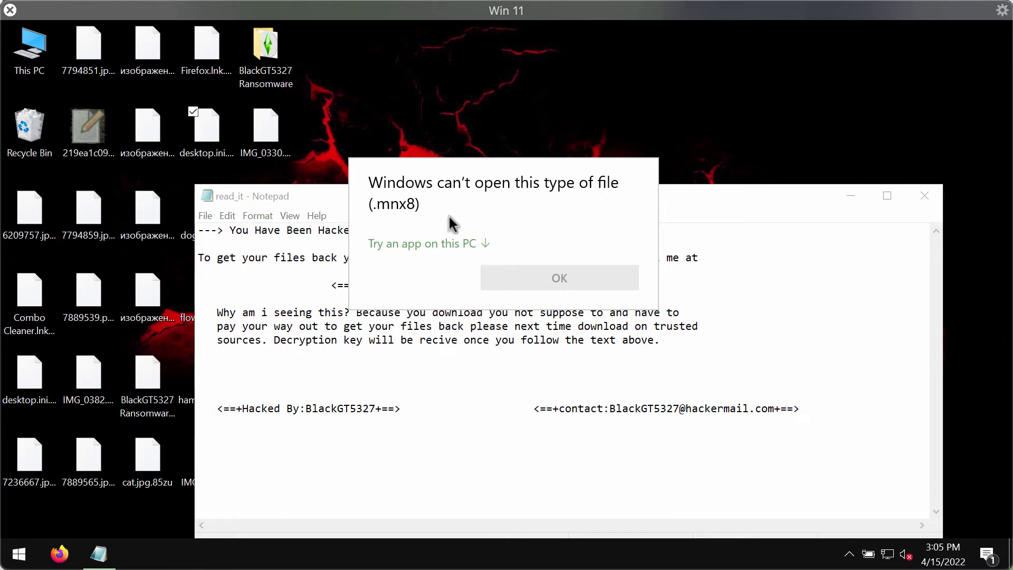
click(560, 277)
click(150, 151)
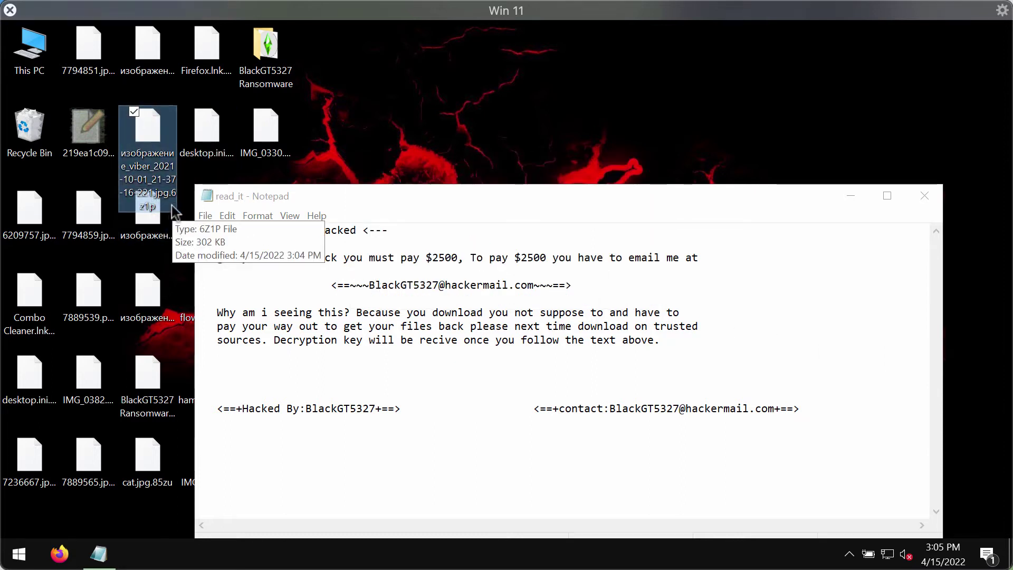
drag(315, 197, 304, 176)
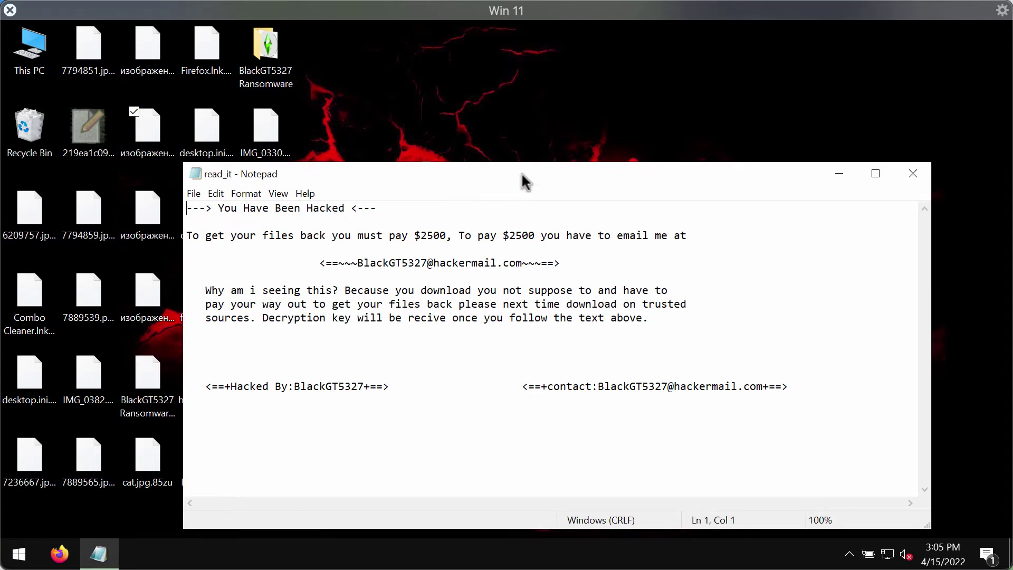
drag(522, 180, 489, 159)
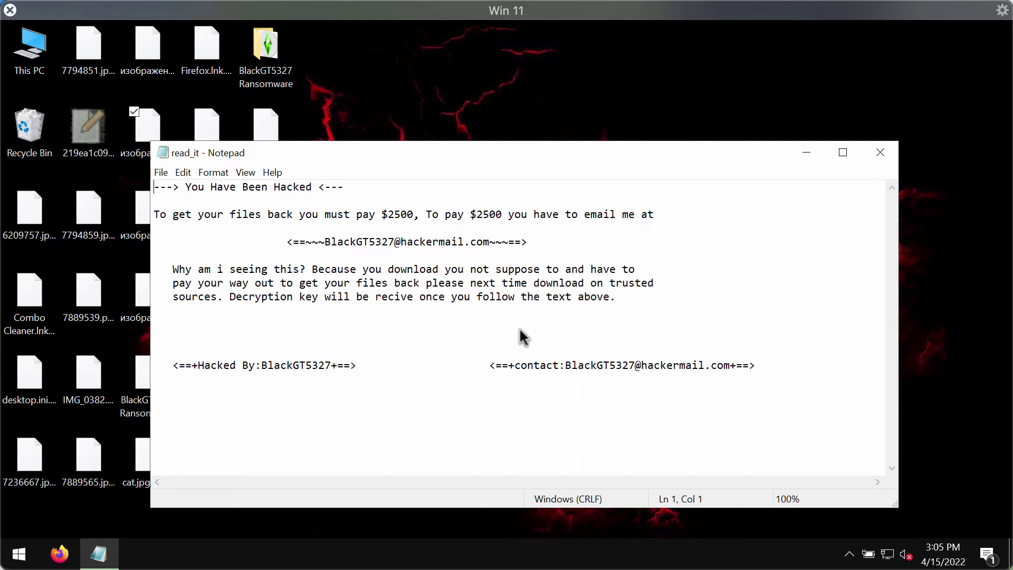
- Read through the read_it ransom note text, then minimise Notepad
click(480, 321)
click(418, 294)
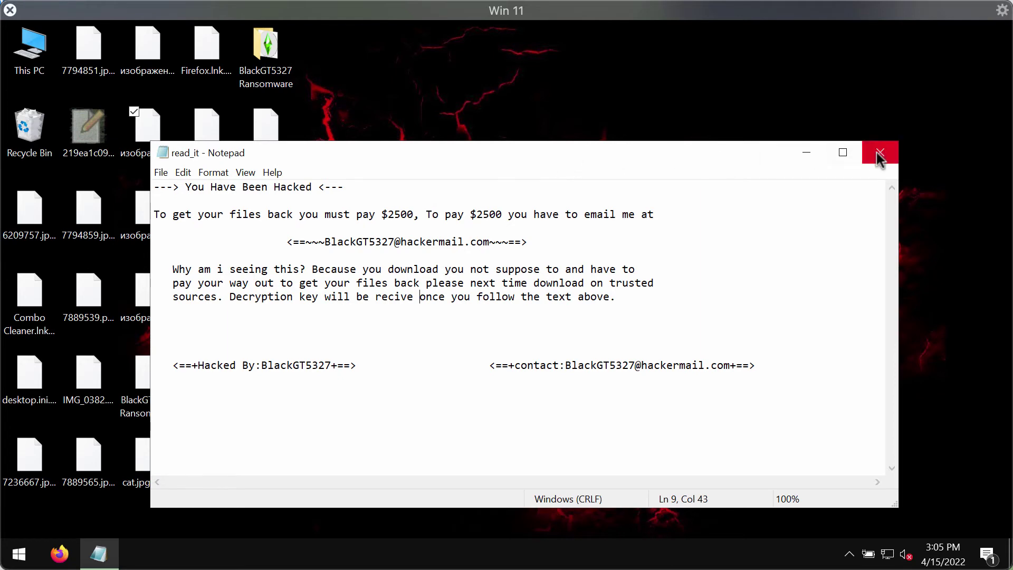
click(806, 153)
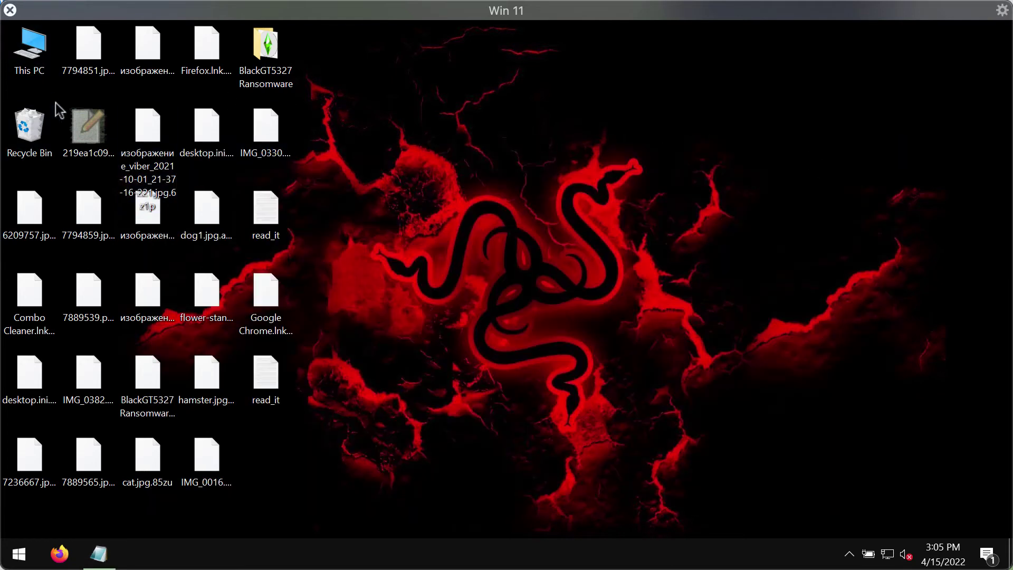
- Browse This PC > Windows 10 (C:) > Program Files (x86) > Internet Explorer and launch iexplore
double_click(35, 56)
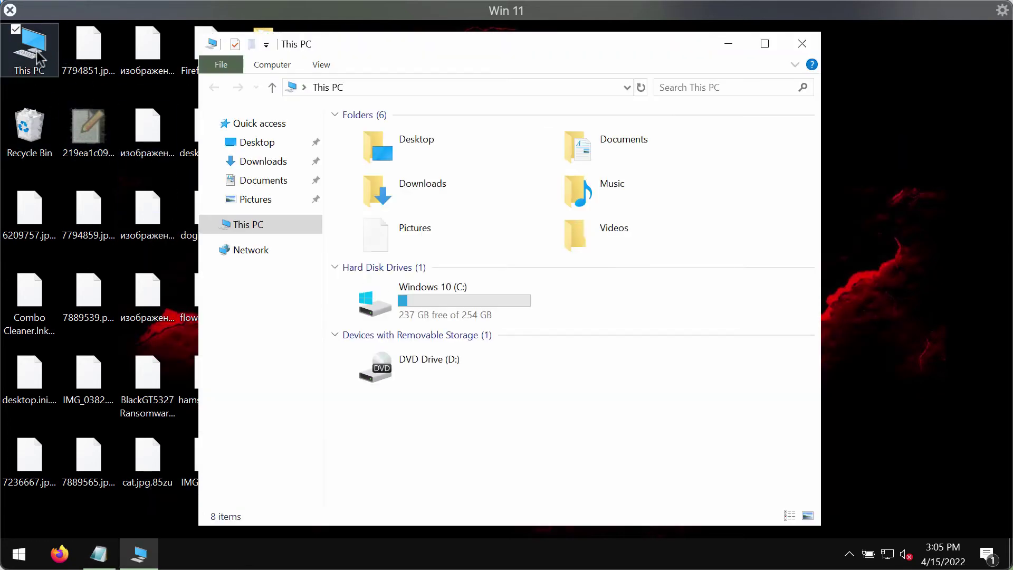
double_click(465, 299)
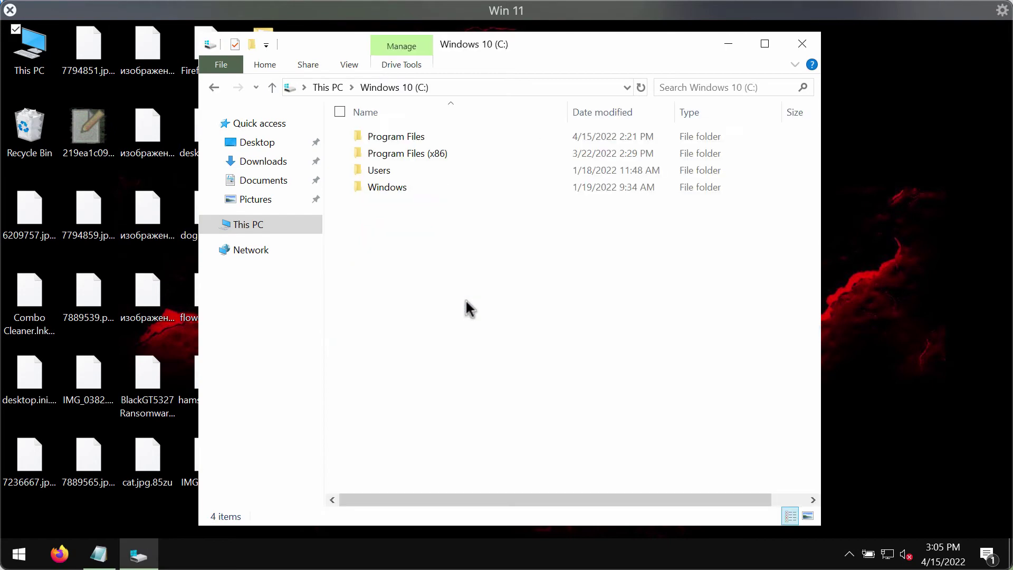
double_click(433, 155)
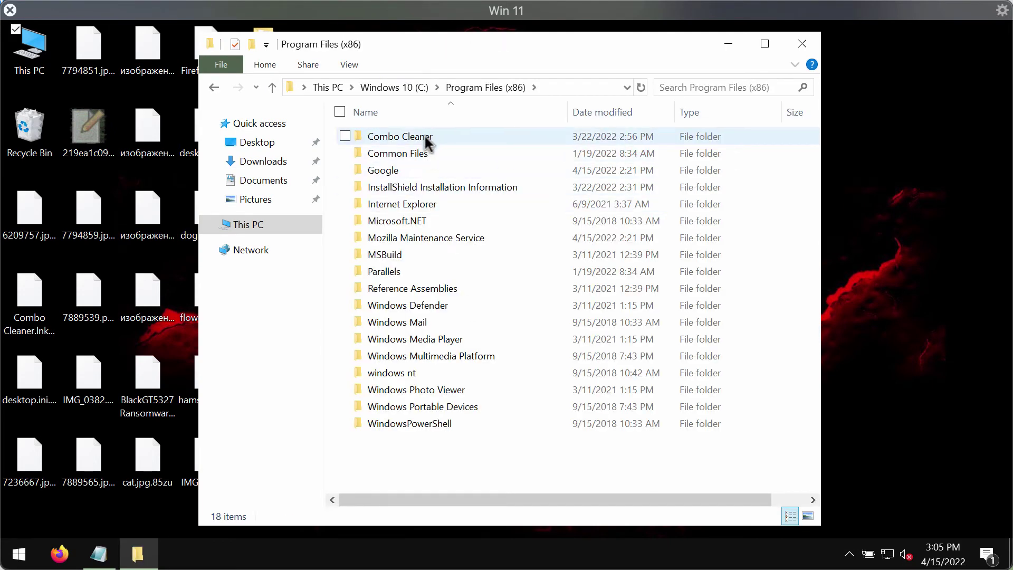
double_click(429, 203)
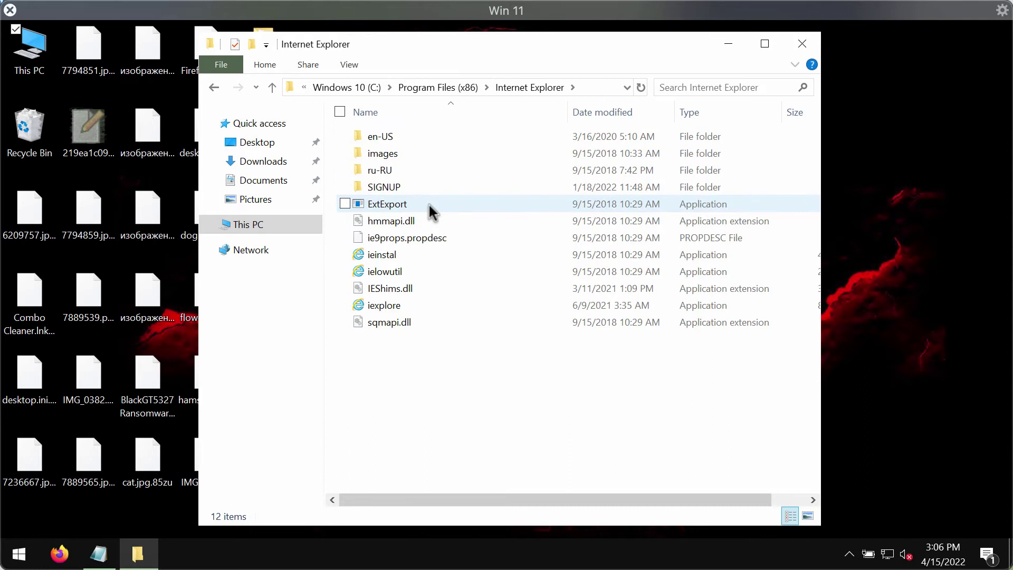
double_click(422, 306)
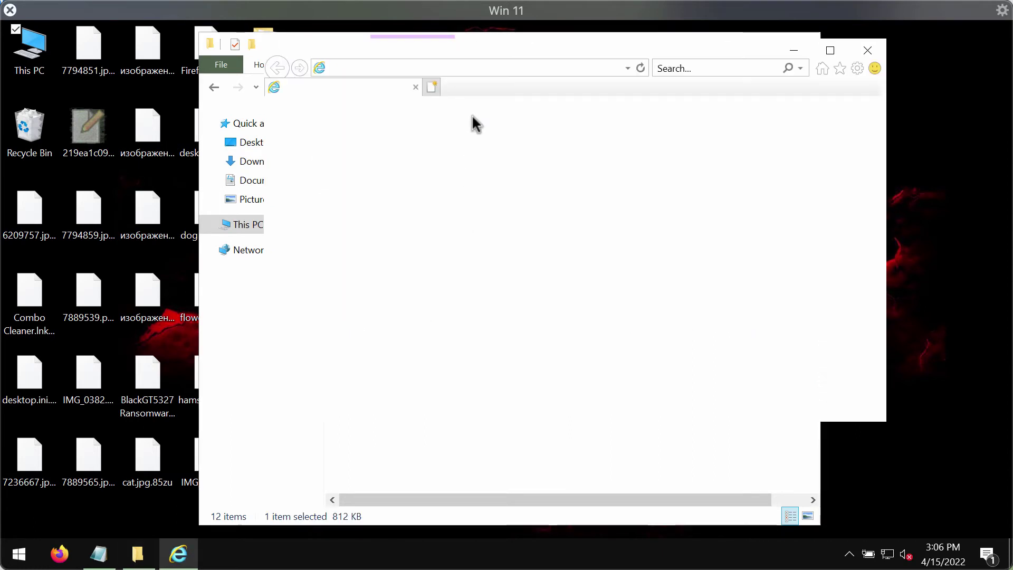
text(co)
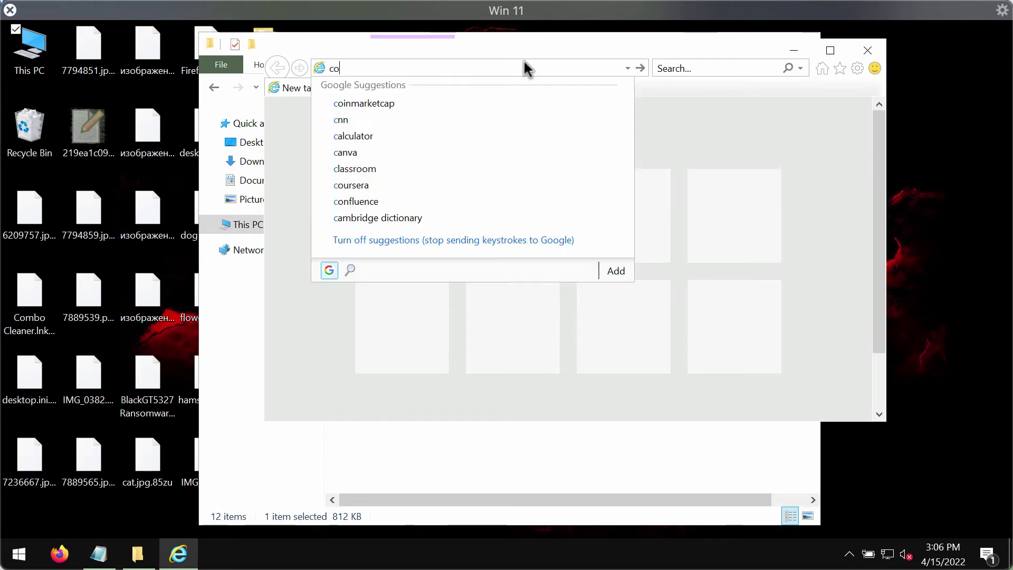
text(mbo)
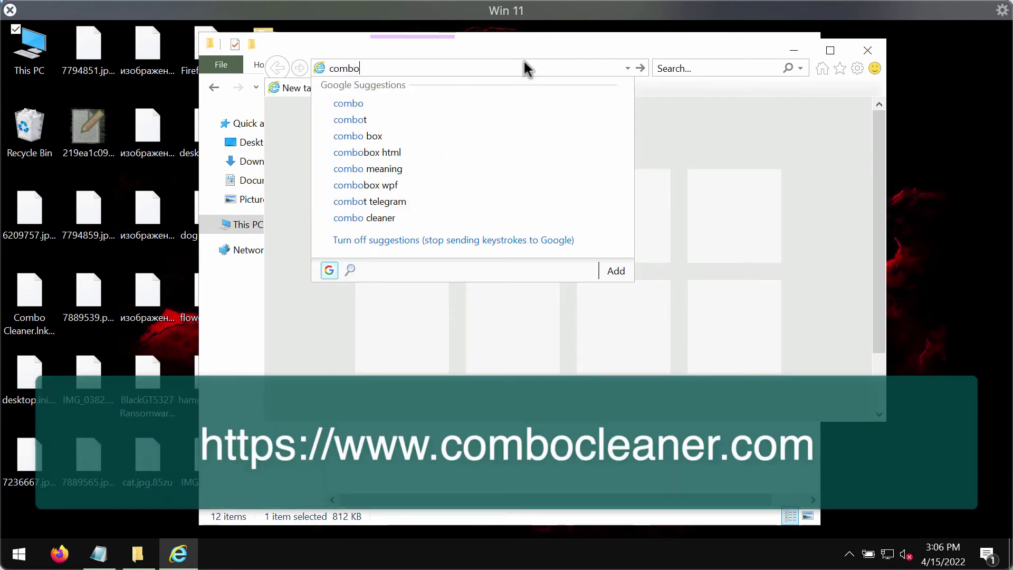
text(clean)
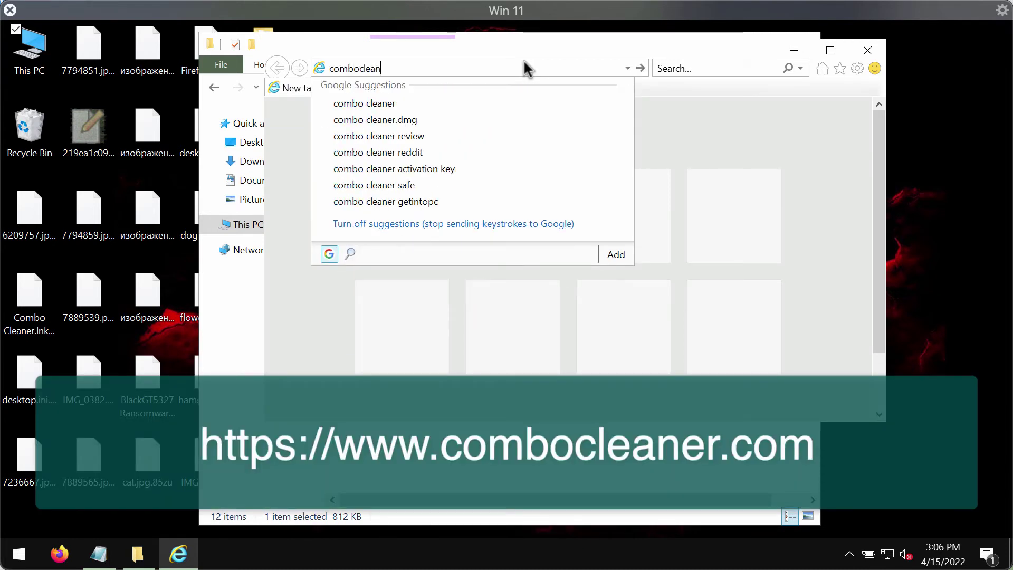
text(er.)
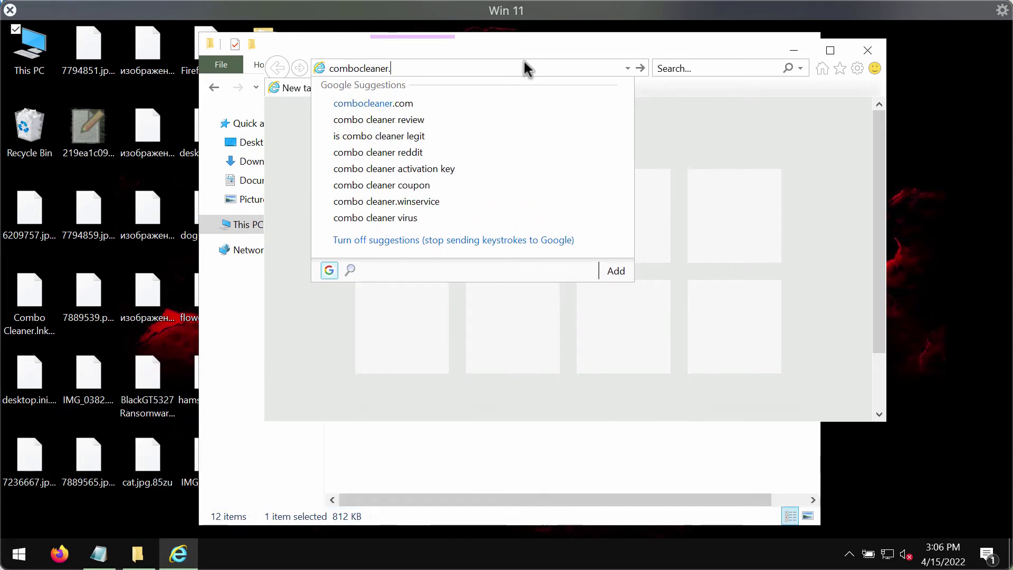
text(com)
- Load combocleaner.com and maximise the Internet Explorer window
key(Return)
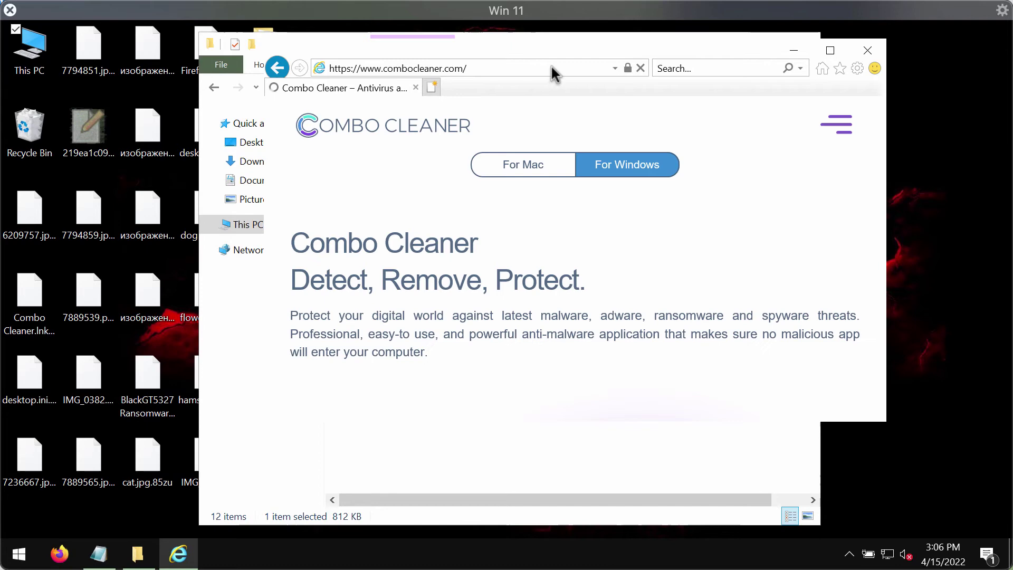
click(829, 50)
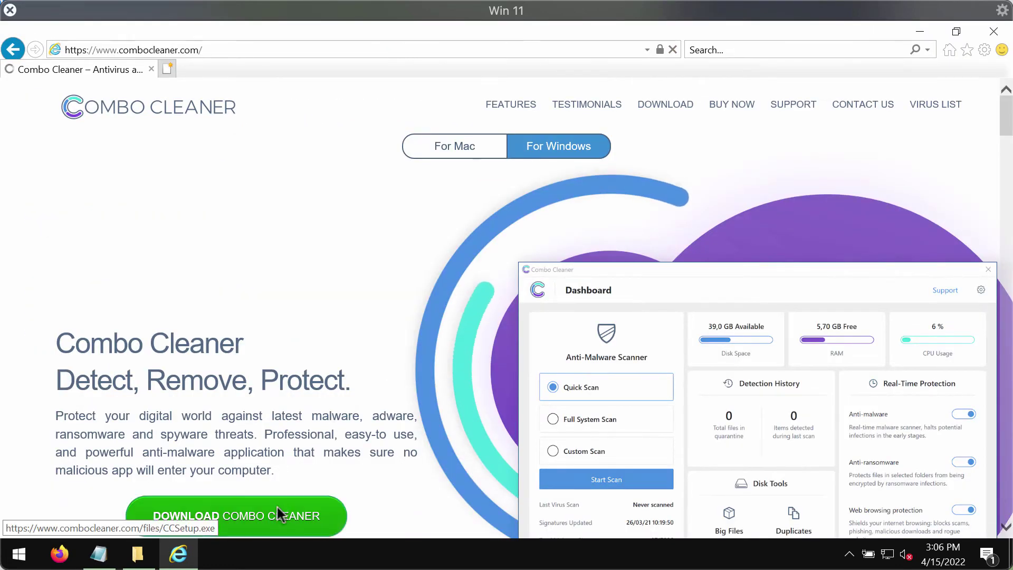
- Minimise the browser, close File Explorer, and start a Quick Scan from Combo Cleaner's tray icon
click(927, 29)
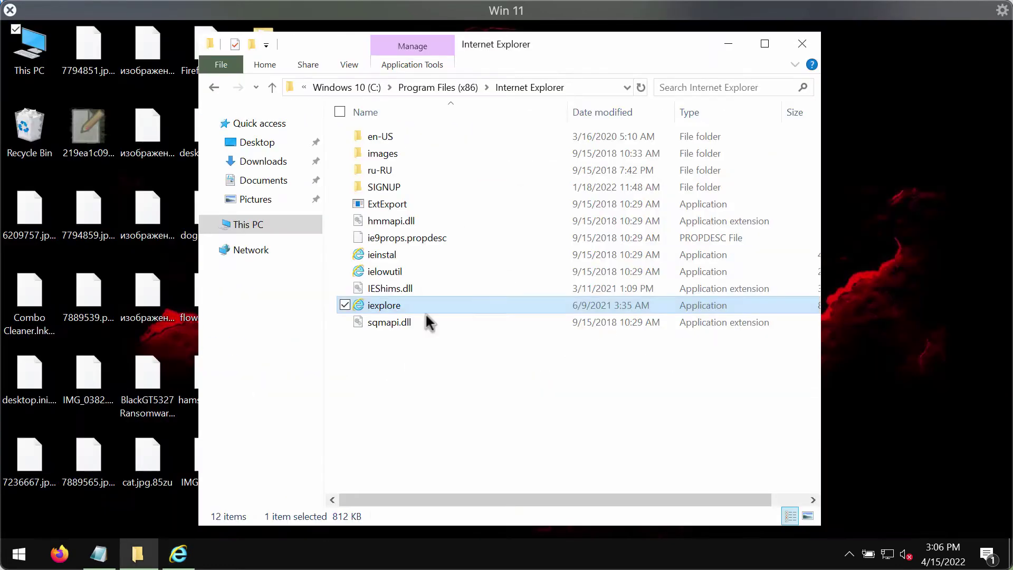
click(803, 45)
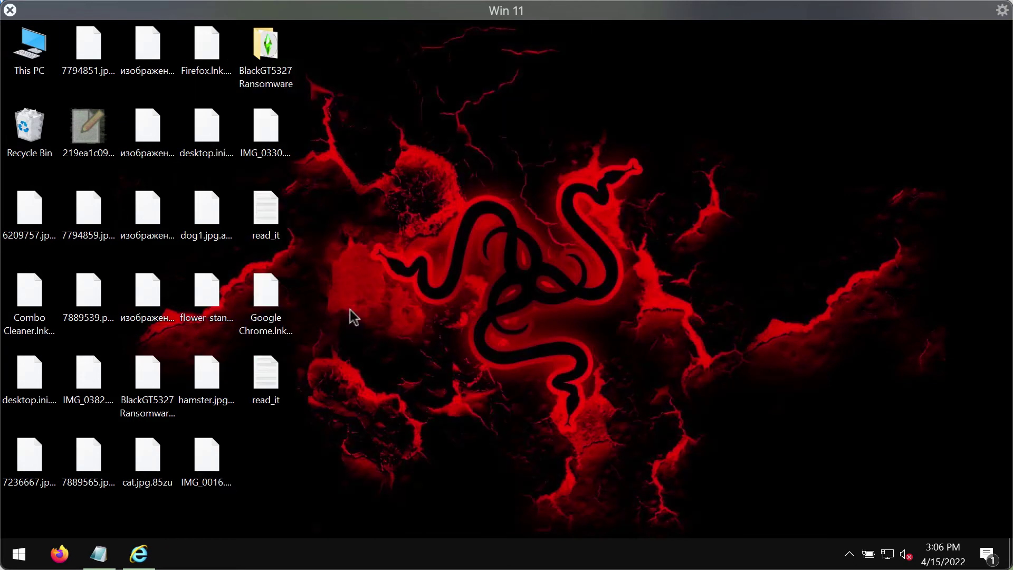
click(849, 555)
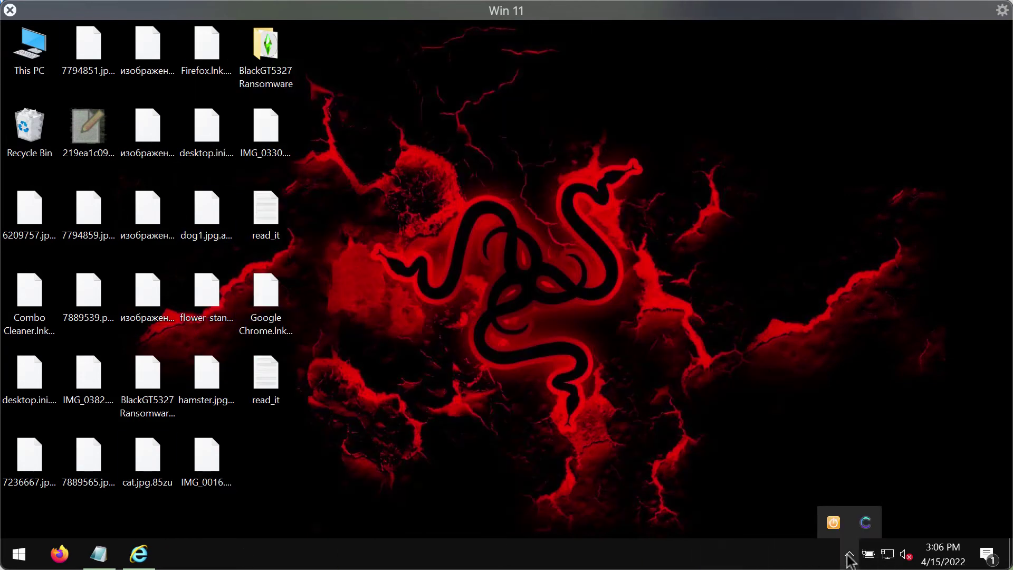
click(865, 524)
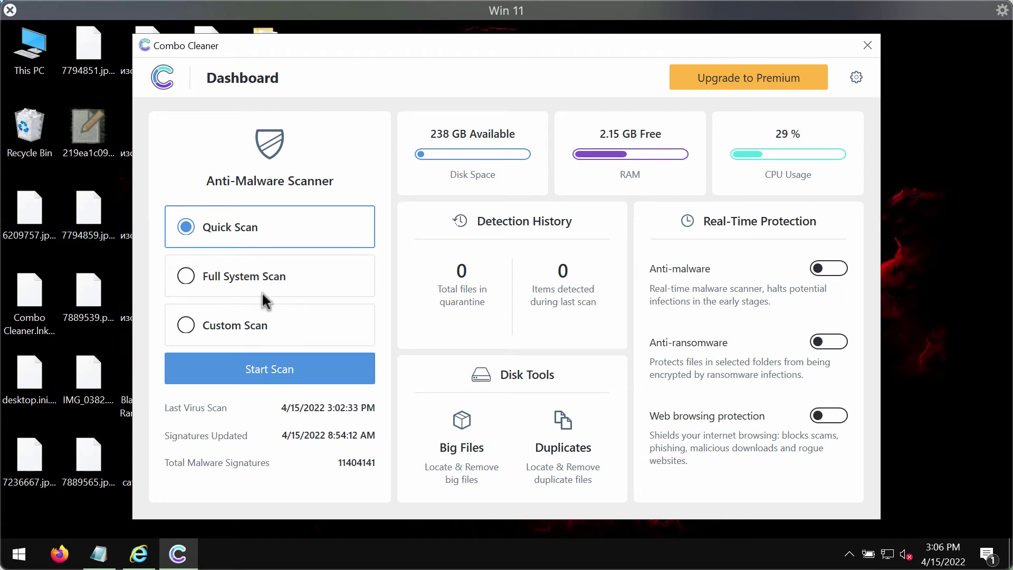
click(275, 371)
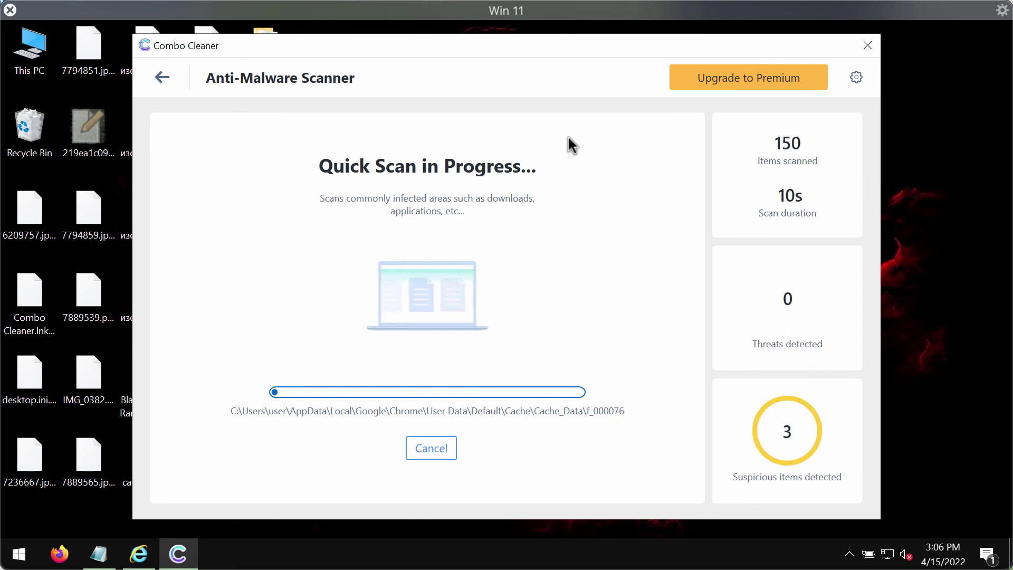
- Open Combo Cleaner Settings to the Anti-Ransomware section, which lists no protected folders
click(855, 81)
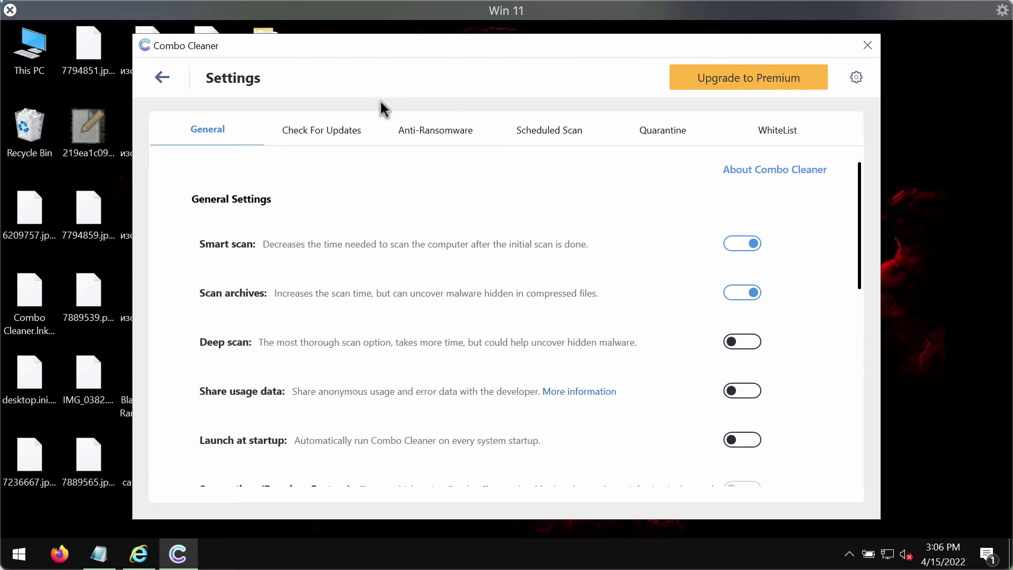
click(405, 131)
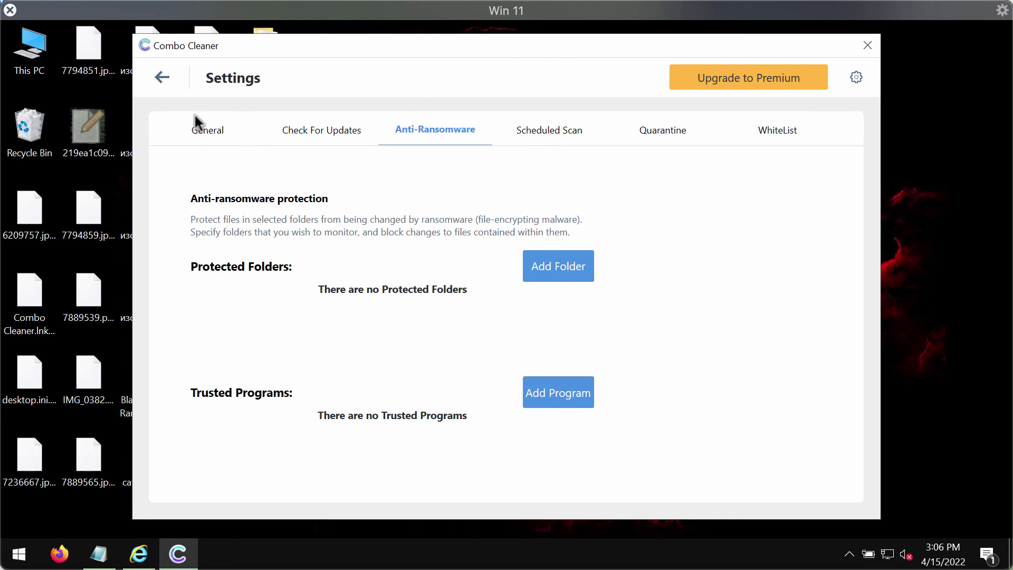
- Return to the dashboard, cancel the Quick Scan showing 3 spam threats, and open Upgrade to Premium
click(163, 78)
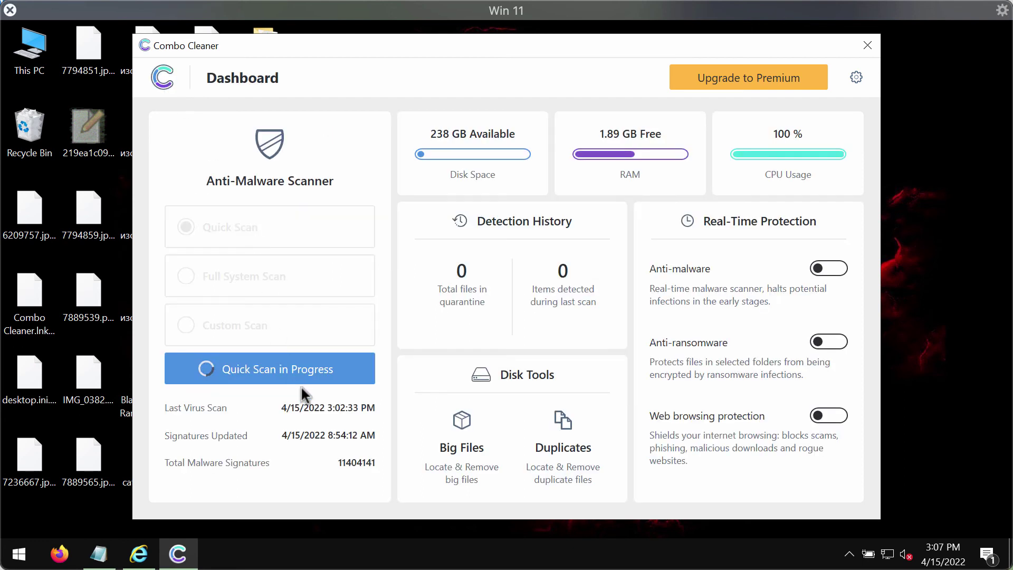
click(312, 365)
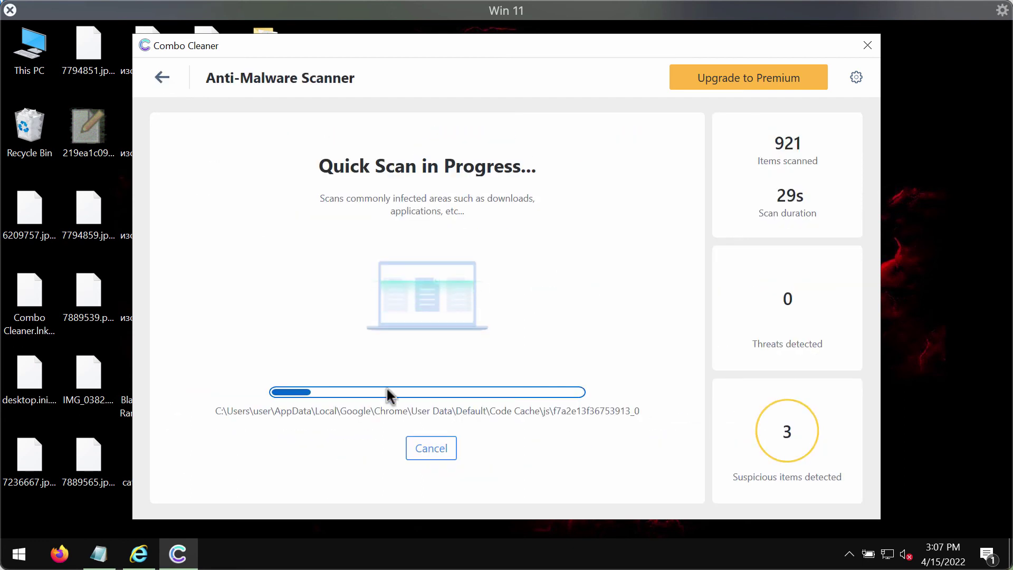
click(443, 446)
click(469, 366)
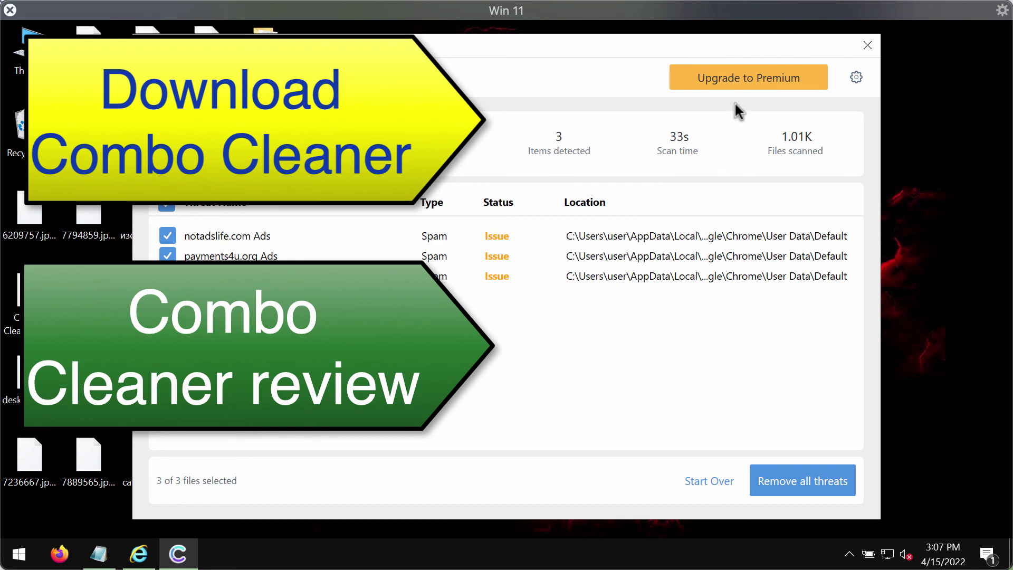
click(768, 77)
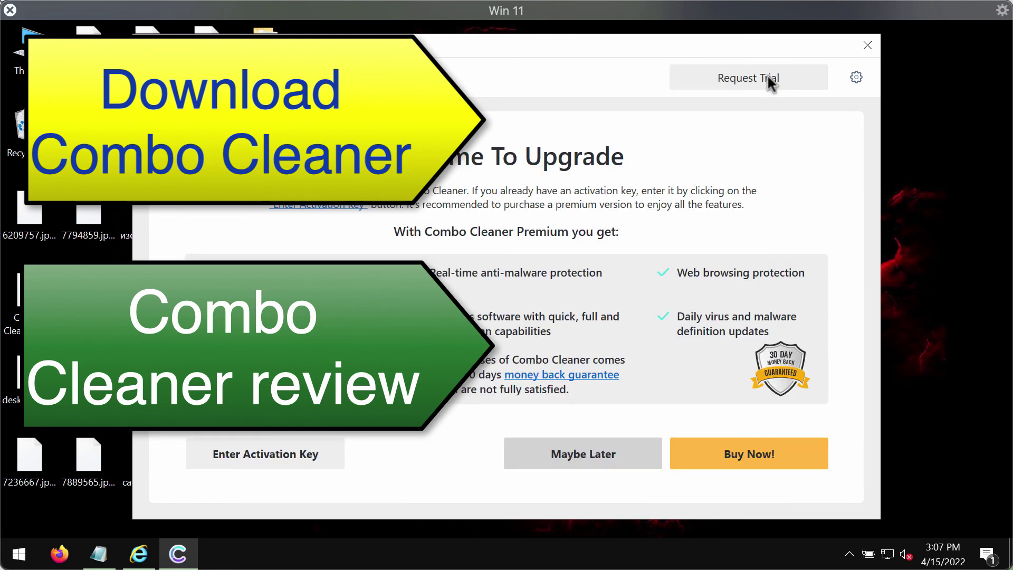